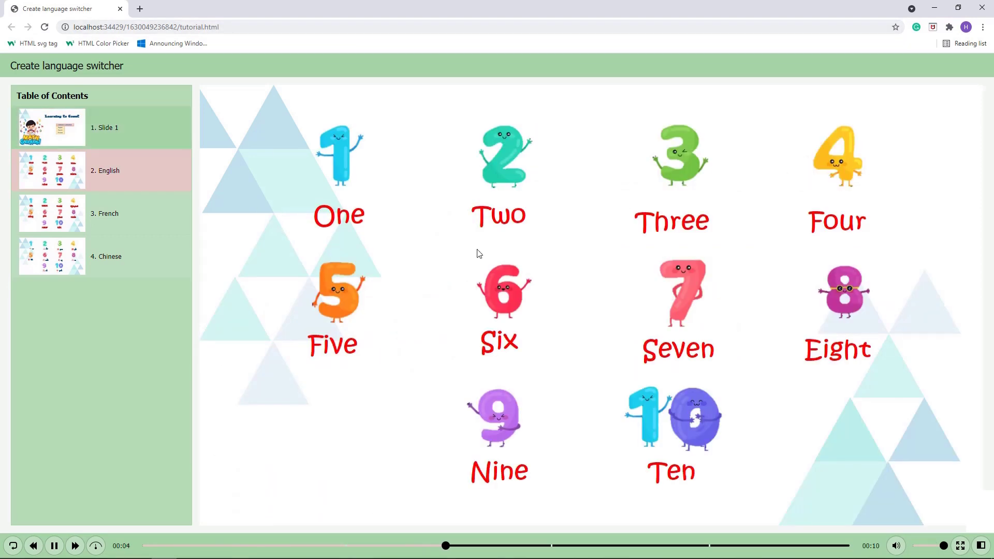
In the HTML5 preview, go back to the Learning to Count title slide and open the Chinese slide.
left_click(150, 129)
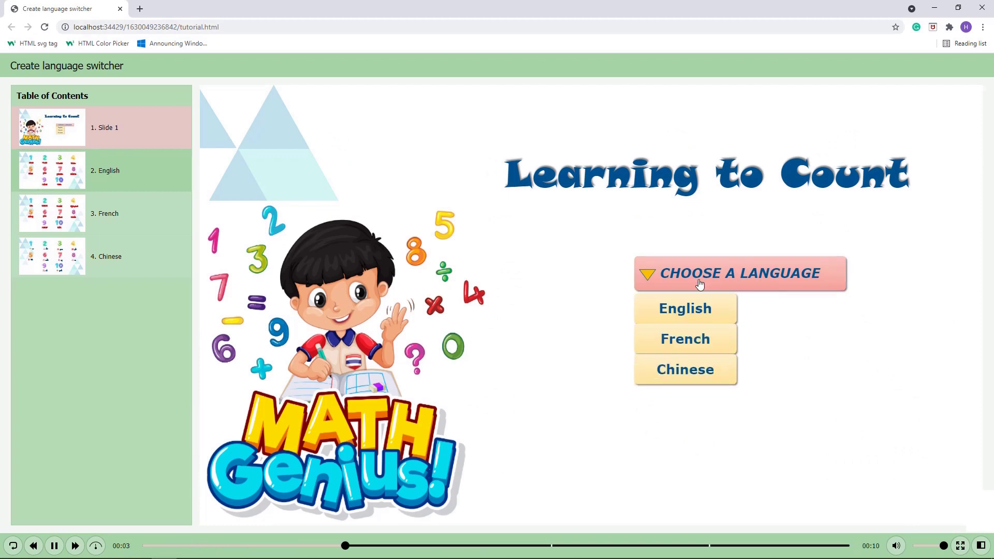
left_click(693, 367)
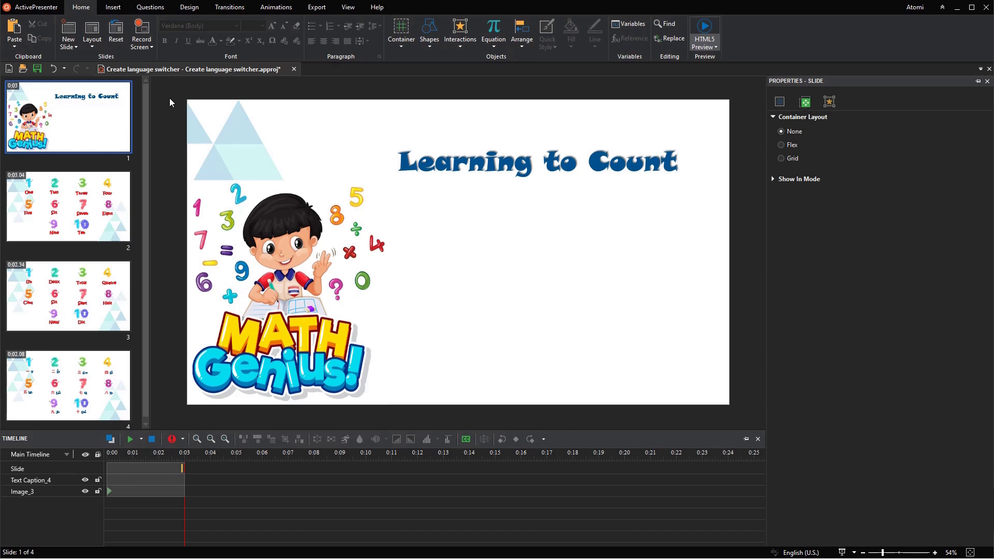
Insert a button below the heading labelled CHOOSE A LANGUAGE.
left_click(117, 8)
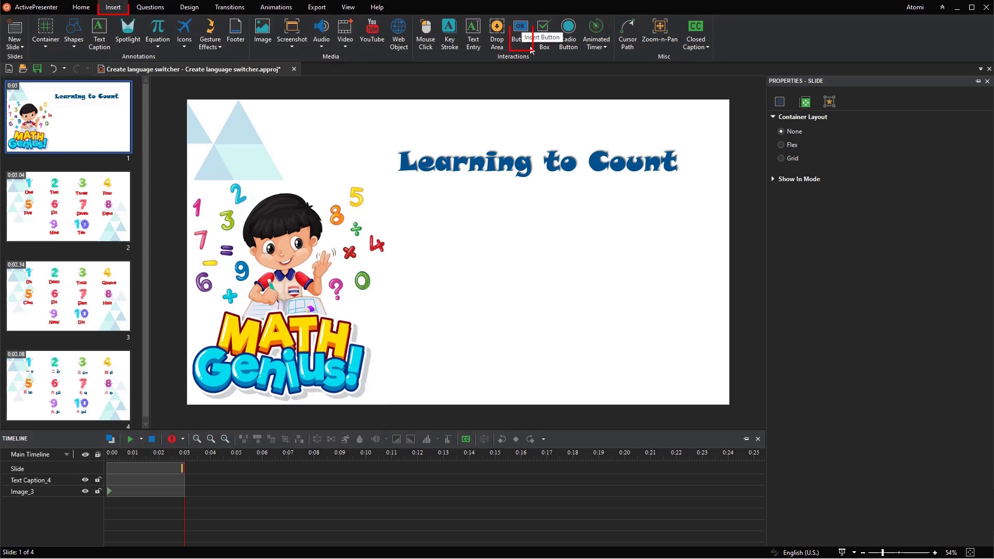
left_click(520, 28)
left_click_drag(502, 218, 633, 242)
type("CHOOSE A LA")
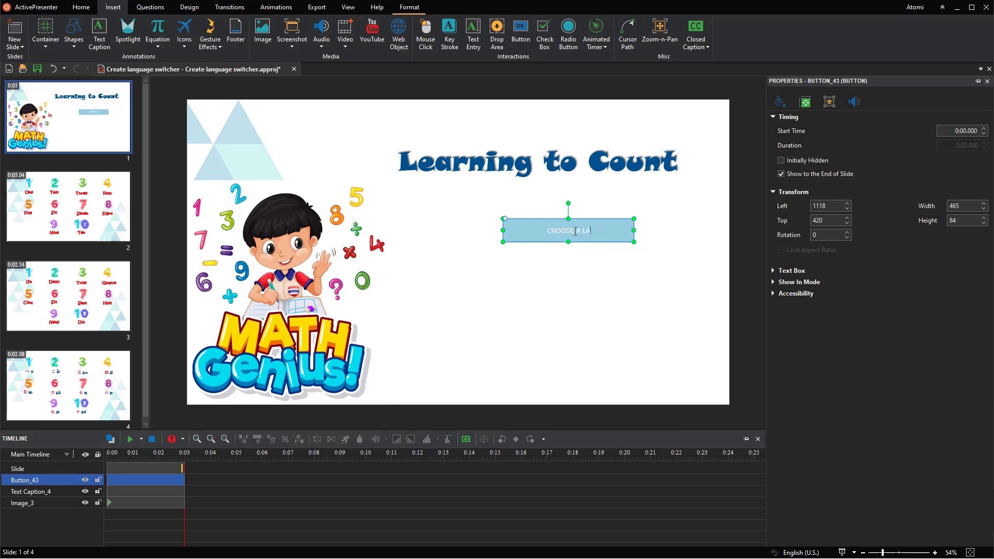
type("NGUAGE")
Make the button text italic size 32, apply the pink Quick Style, and widen it leftward.
key("ctrl+a")
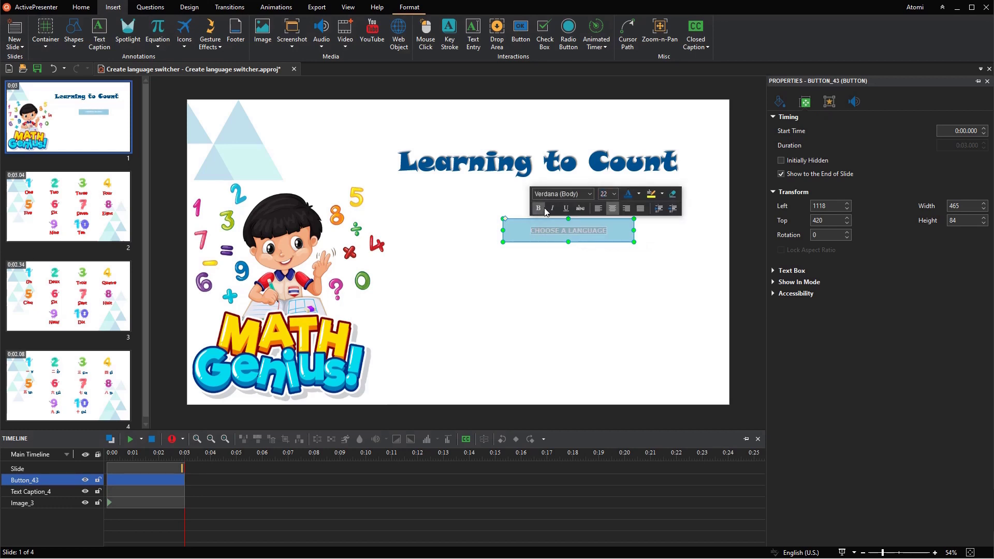
left_click(553, 209)
left_click(613, 194)
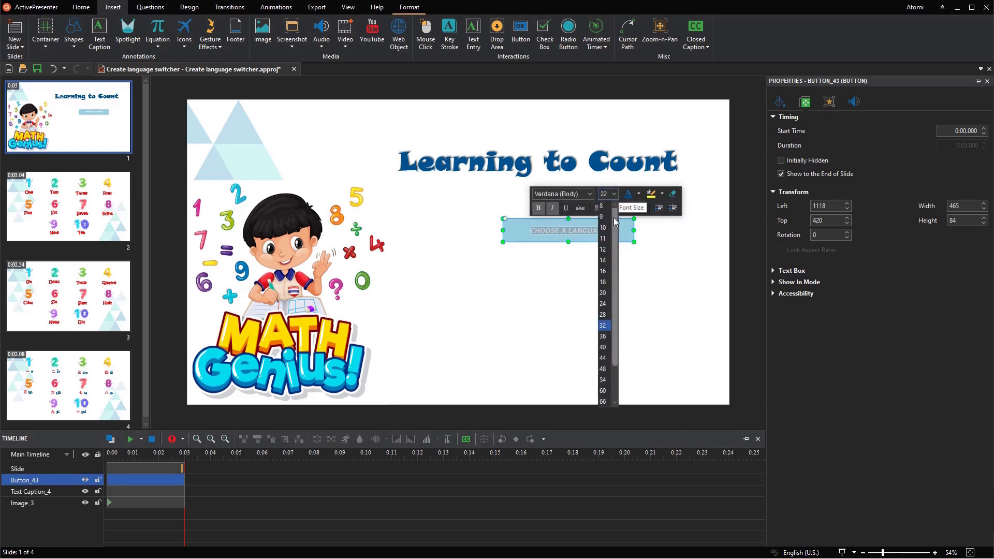
left_click(603, 326)
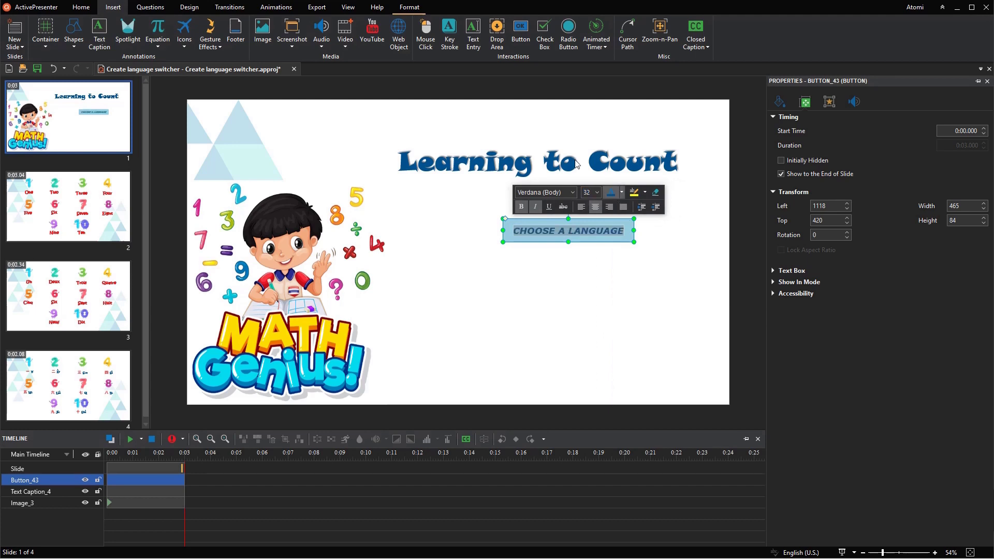
left_click(409, 8)
left_click(206, 35)
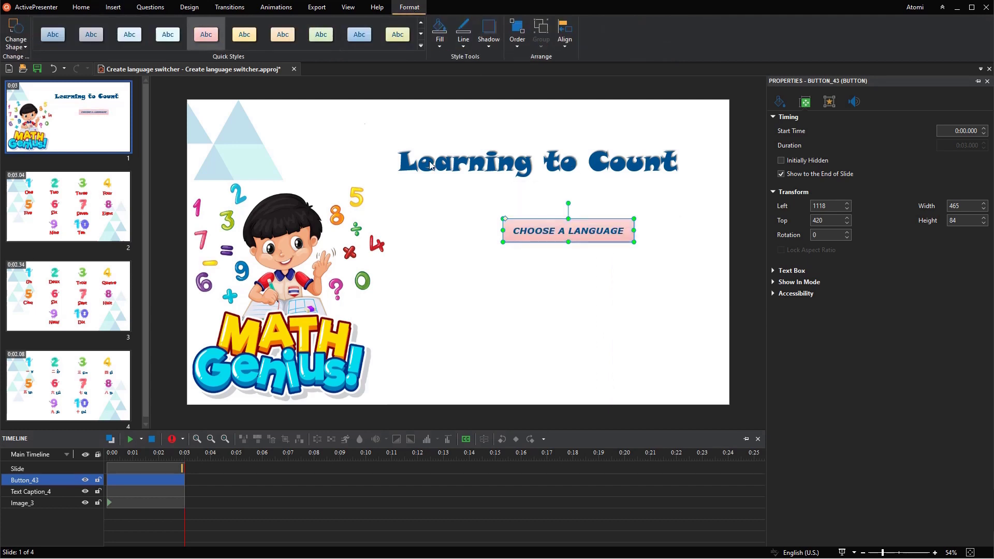
left_click_drag(503, 230, 489, 229)
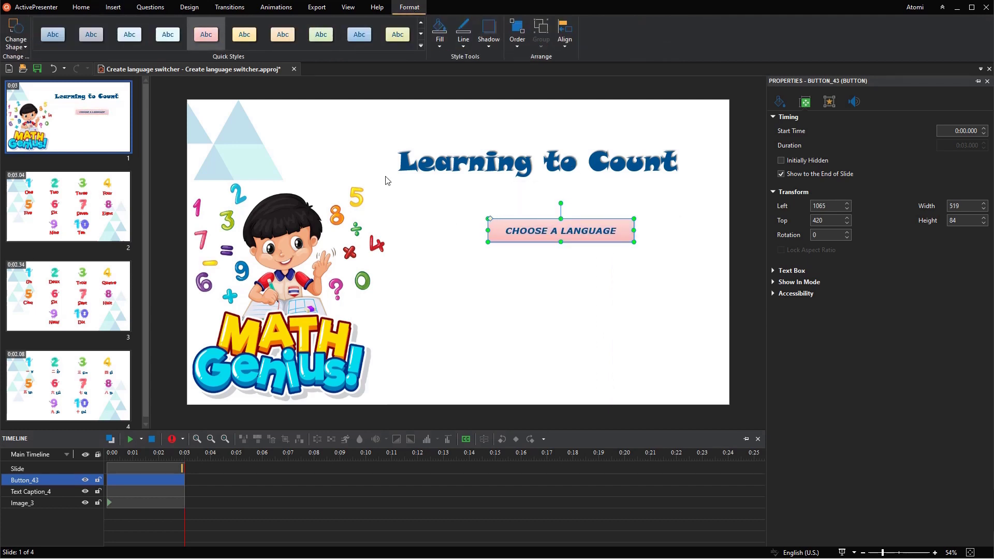
Draw a small triangle shape at the left end of the button.
left_click(114, 8)
left_click(73, 32)
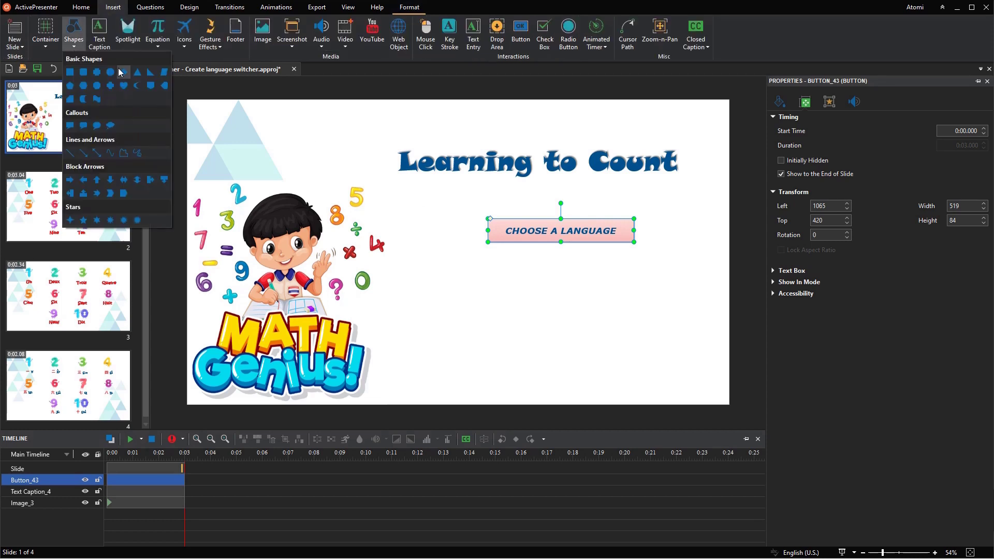
left_click(139, 73)
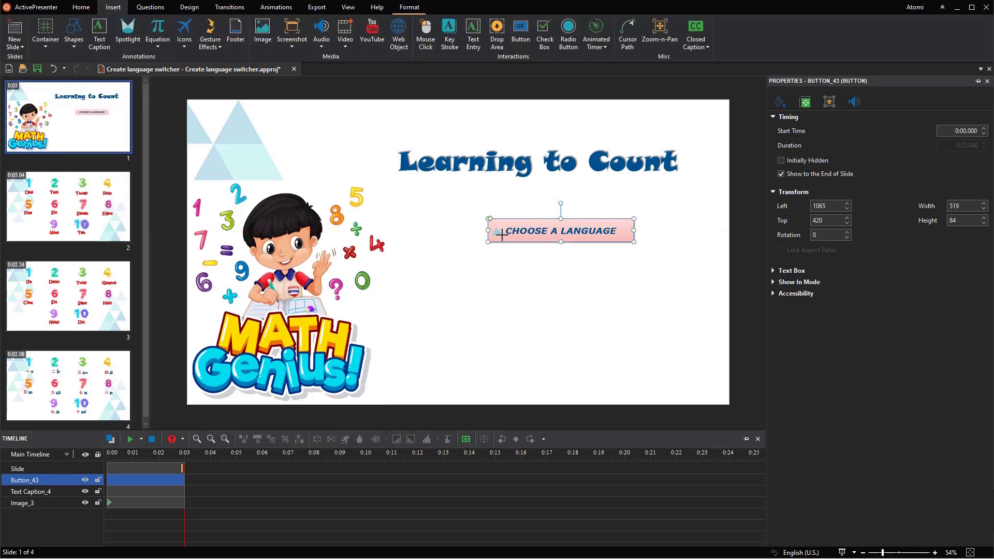
left_click_drag(491, 227, 502, 235)
Give the triangle a gold fill and a solid blue outline.
left_click(780, 102)
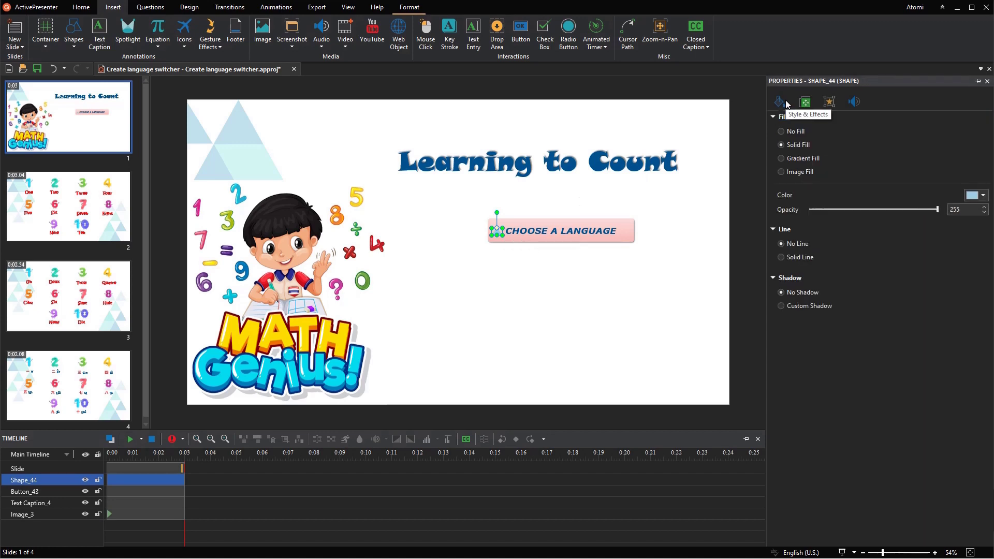
left_click(984, 195)
left_click(942, 222)
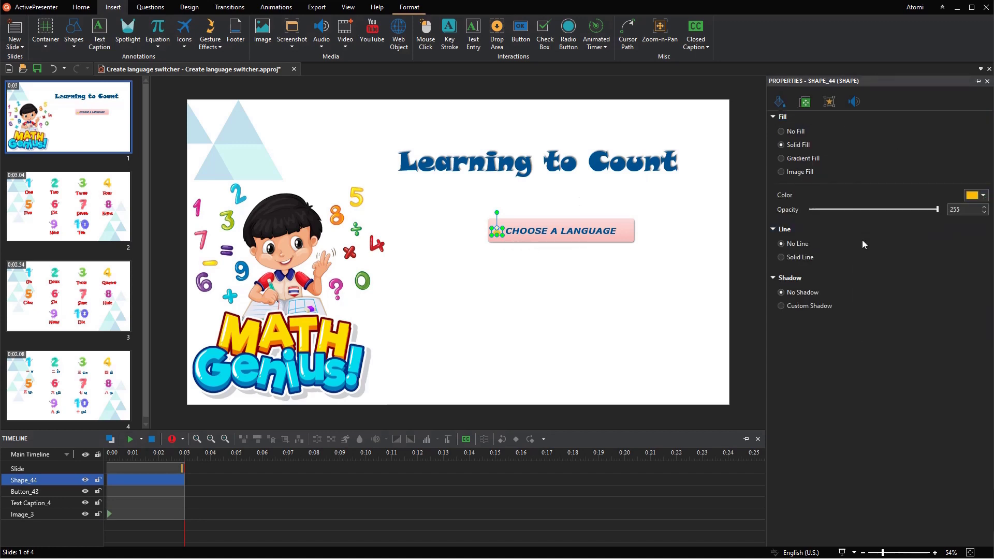
left_click(790, 259)
left_click(983, 398)
left_click(861, 423)
Rotate the triangle 180 degrees so it points down.
left_click(805, 102)
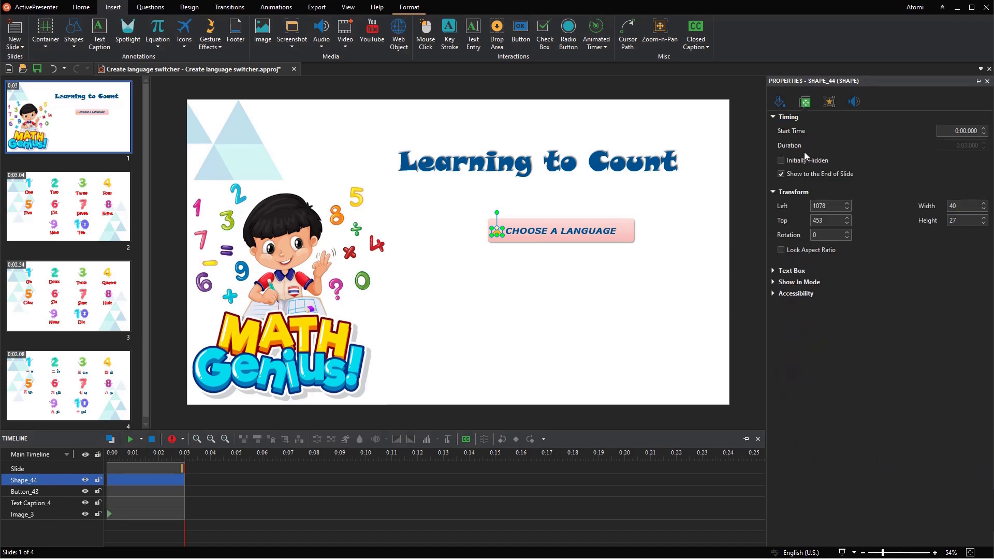
type("180")
key("Return")
left_click(633, 260)
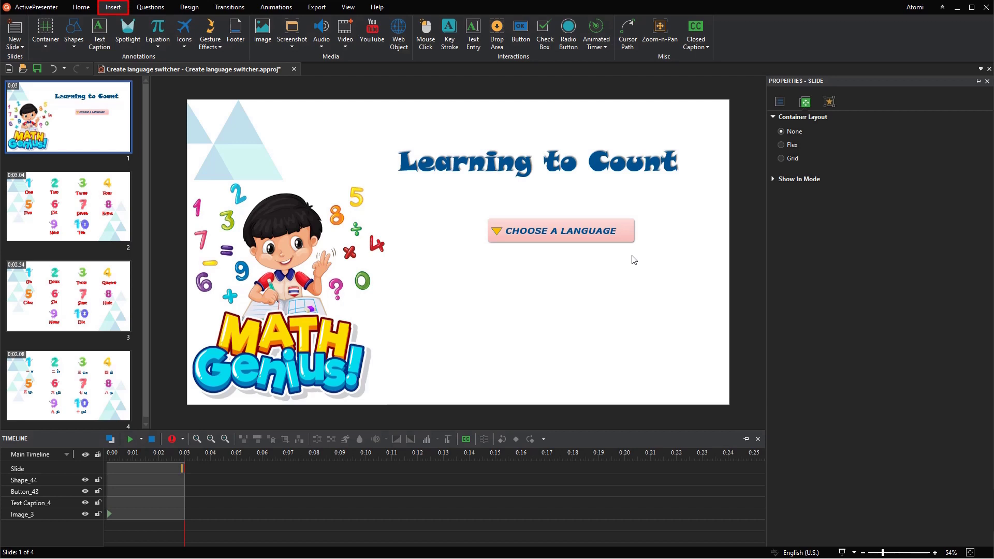
Draw an English button below CHOOSE A LANGUAGE.
left_click(520, 31)
left_click_drag(492, 258, 564, 278)
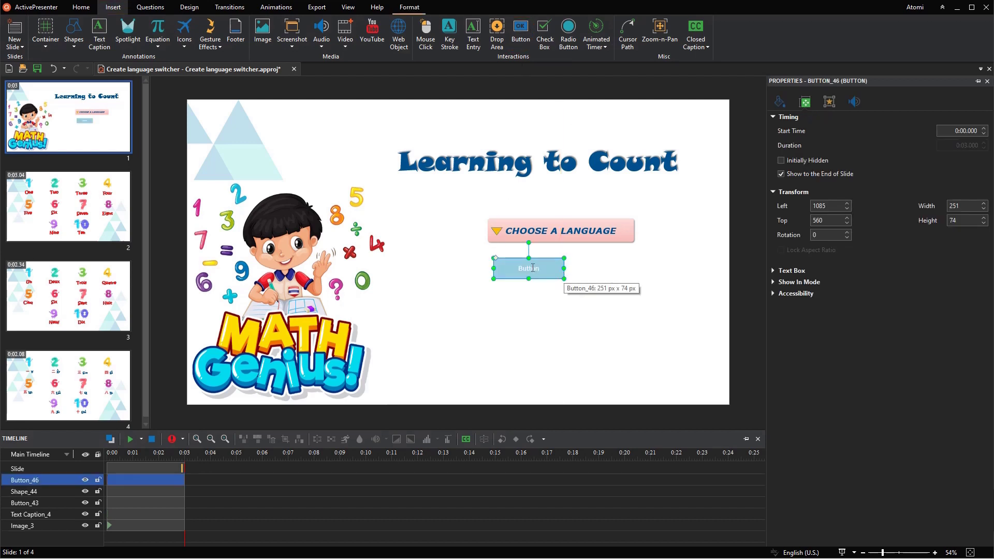
type("English")
Make the English label bold, size 32, dark blue, and apply the yellow Quick Style.
double_click(533, 268)
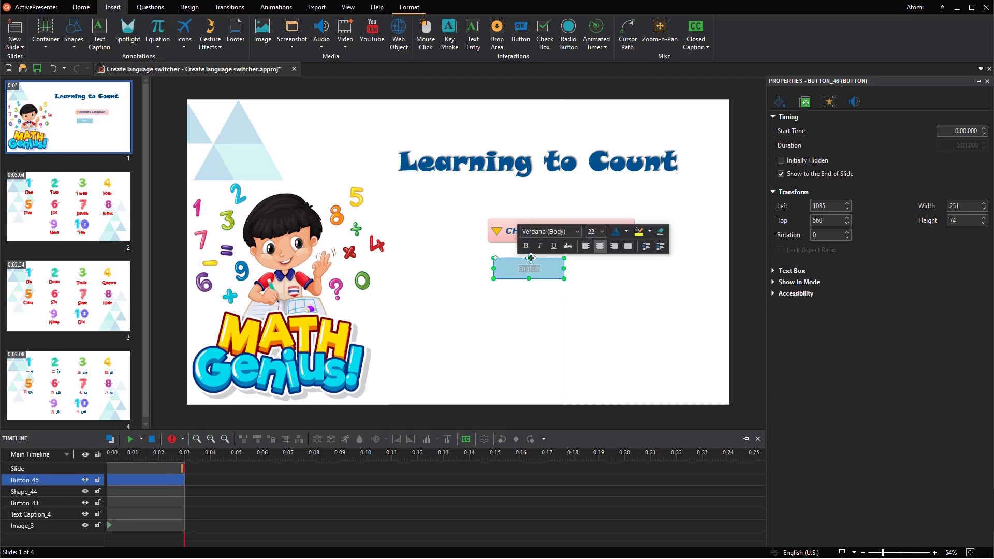
left_click(526, 245)
left_click(593, 231)
left_click(591, 365)
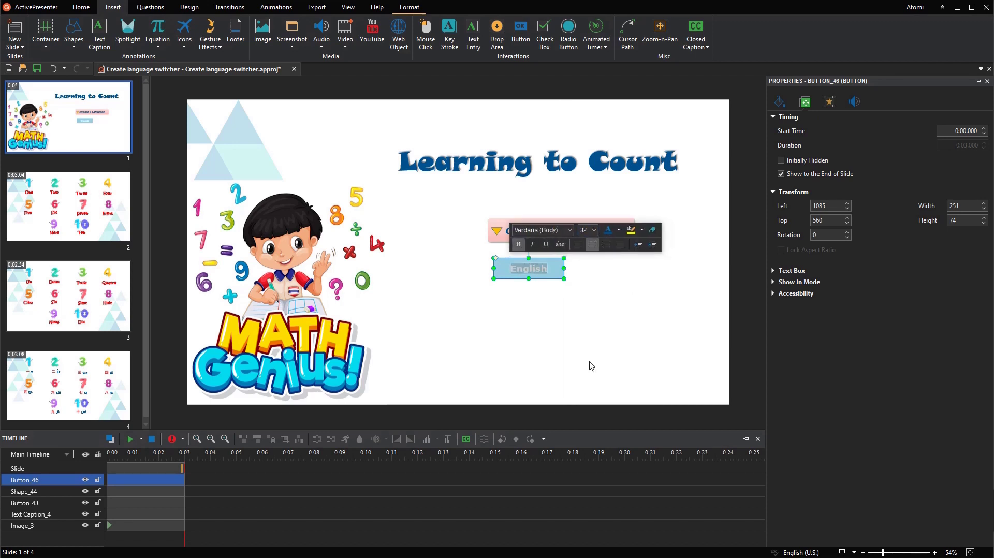
left_click(610, 231)
left_click(409, 7)
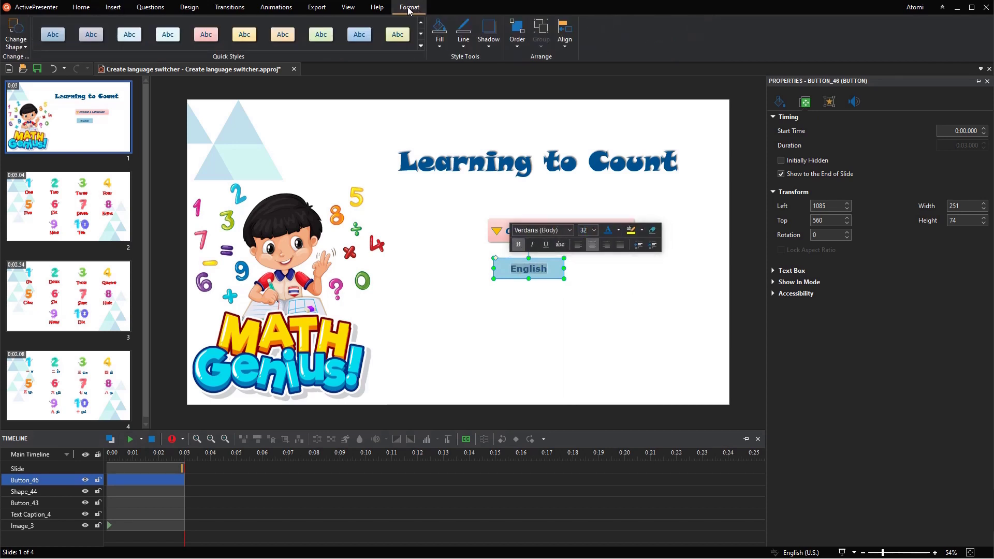
left_click(244, 35)
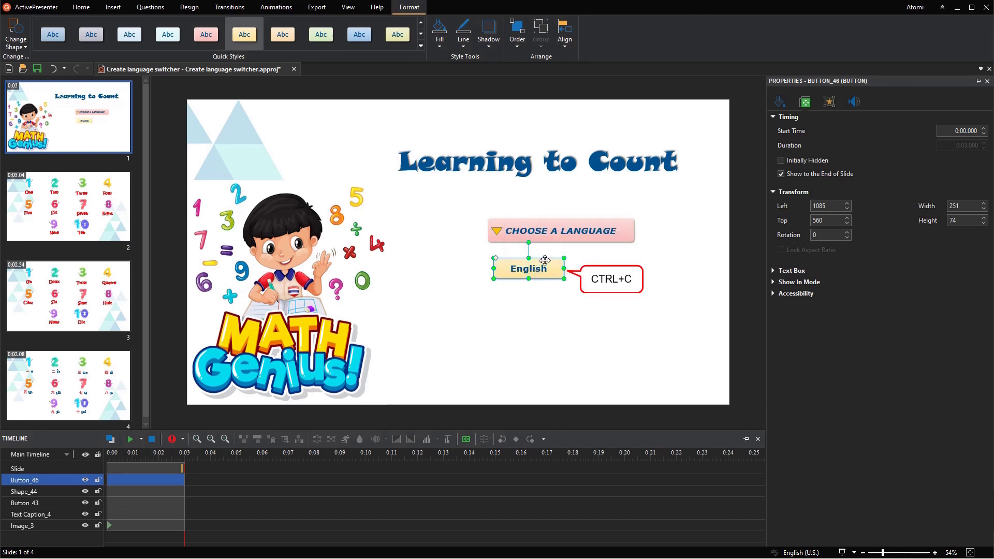
Paste copies of the English button, spread them apart, and relabel the middle copy French.
key("ctrl+v")
key("ctrl+v")
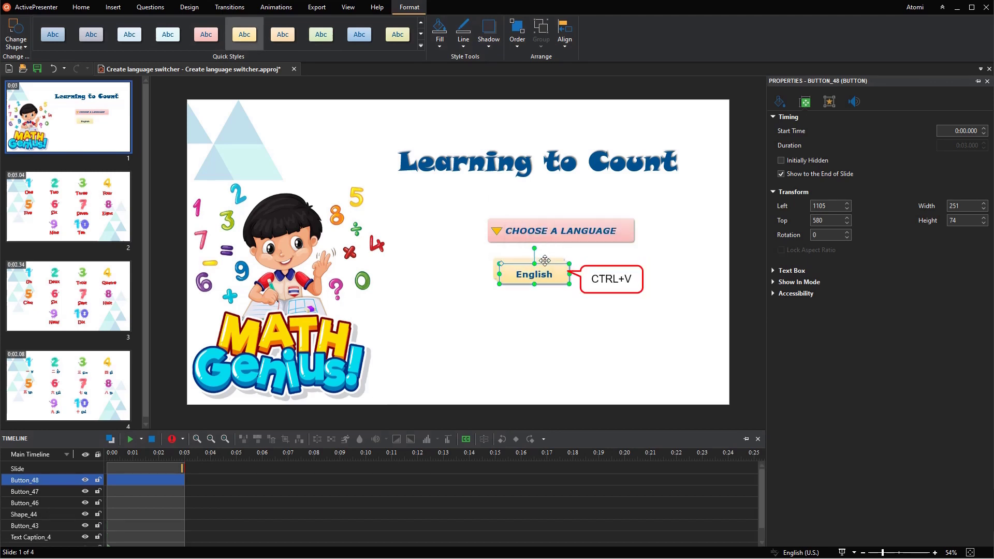
mouse_move(555, 274)
left_mouse_down()
mouse_move(567, 313)
mouse_move(603, 287)
left_mouse_up()
double_click(576, 291)
type("French")
double_click(562, 316)
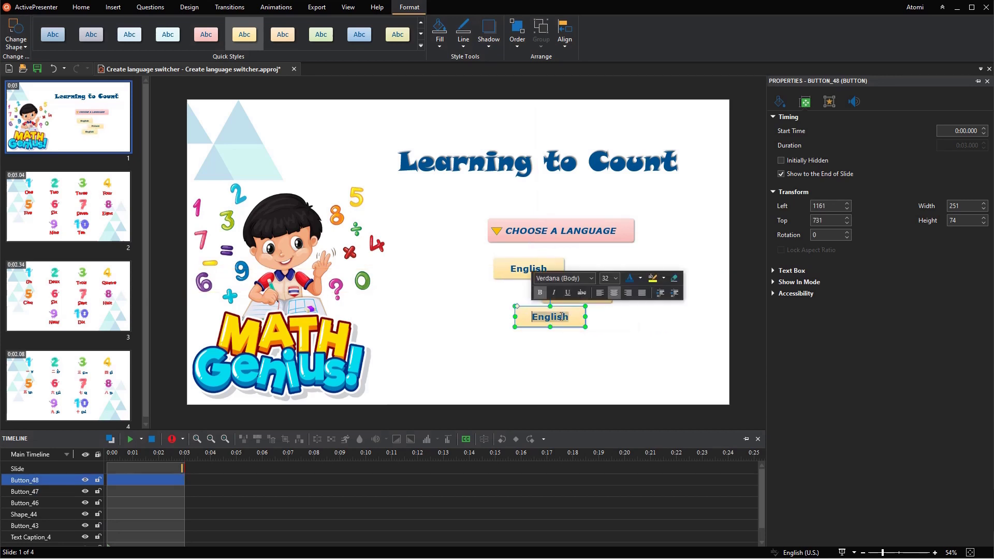
Label the last copy Chinese, group all three language buttons, and stack them under CHOOSE A LANGUAGE.
type("Chinese")
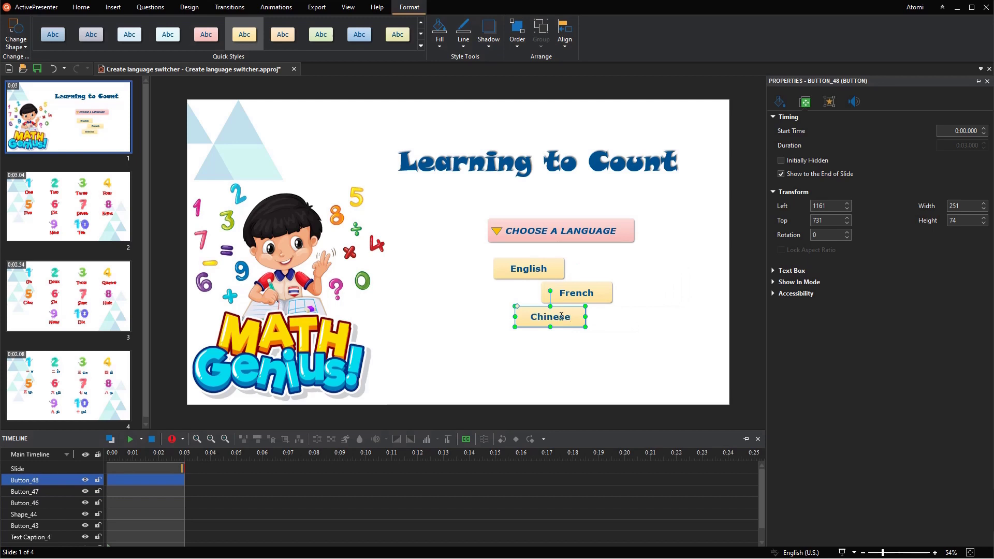
left_click(578, 301, "shift")
left_click(538, 268, "shift")
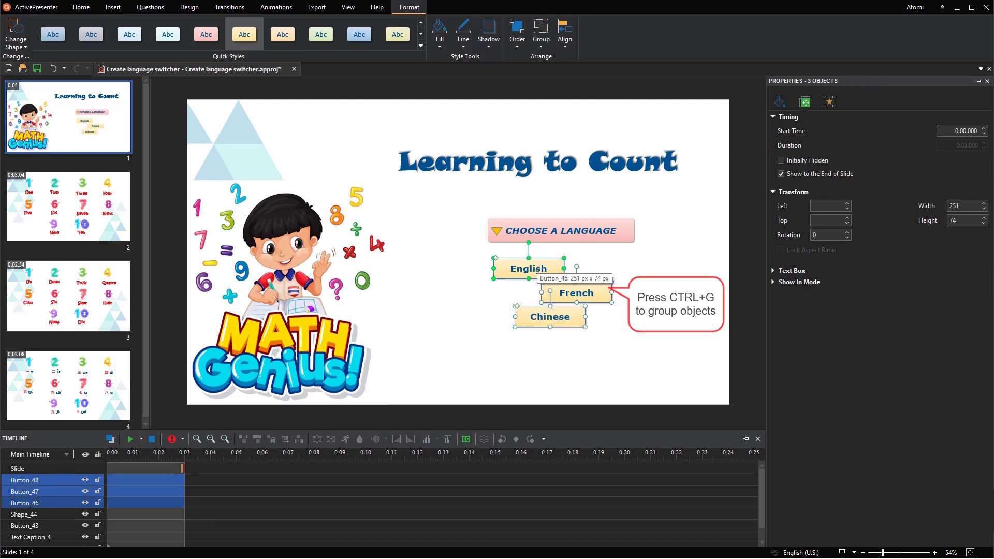
key("ctrl+g")
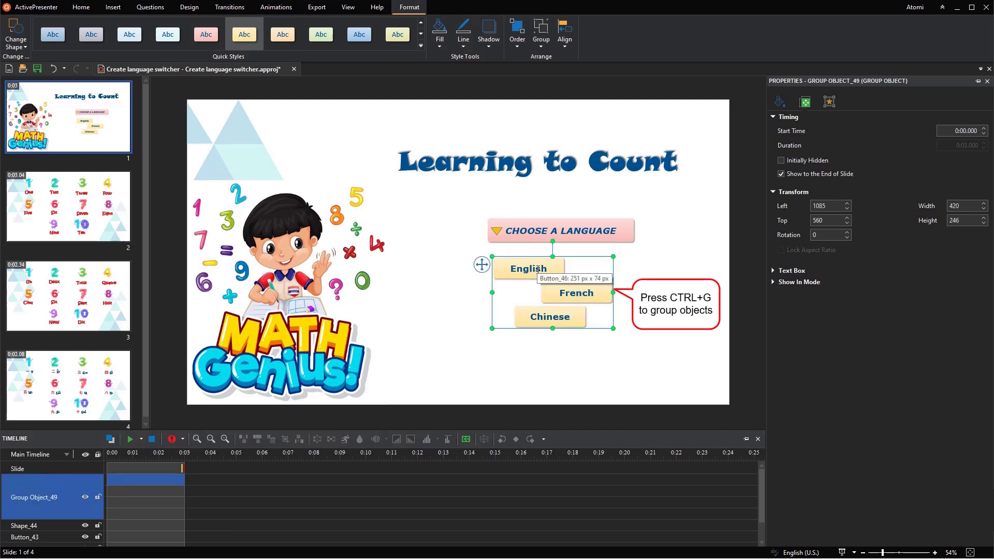
left_click_drag(482, 264, 476, 250)
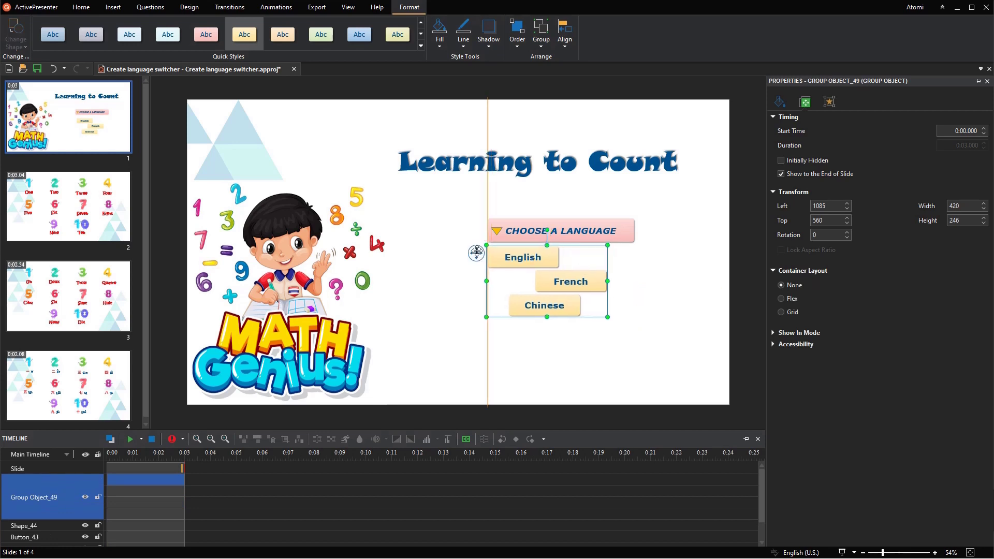
mouse_move(556, 270)
left_mouse_down()
mouse_move(501, 267)
mouse_move(516, 287)
left_mouse_up()
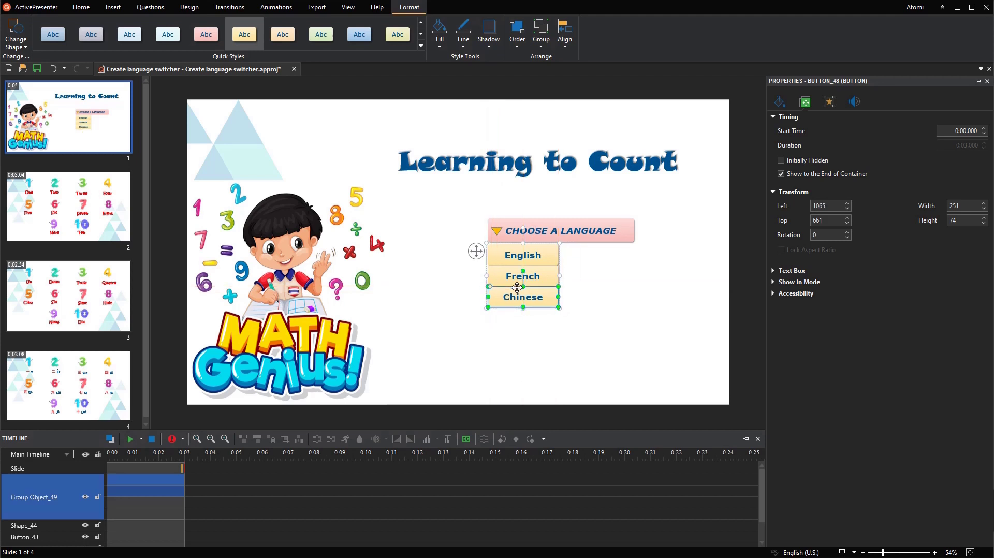
Set the language group to Initially Hidden, then show CHOOSE A LANGUAGE's interactivity settings.
left_click(475, 251)
right_click(476, 250)
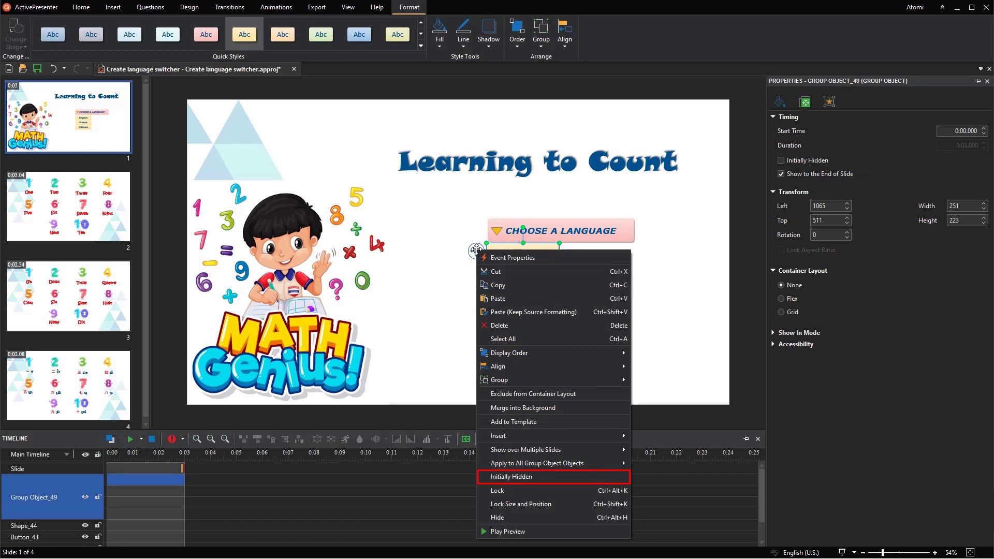
left_click(555, 476)
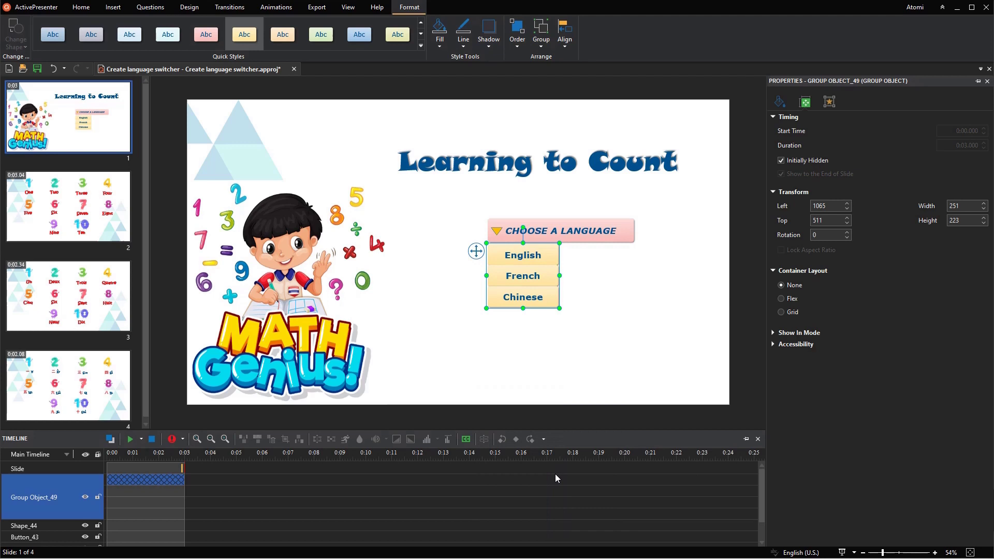
left_click(601, 231)
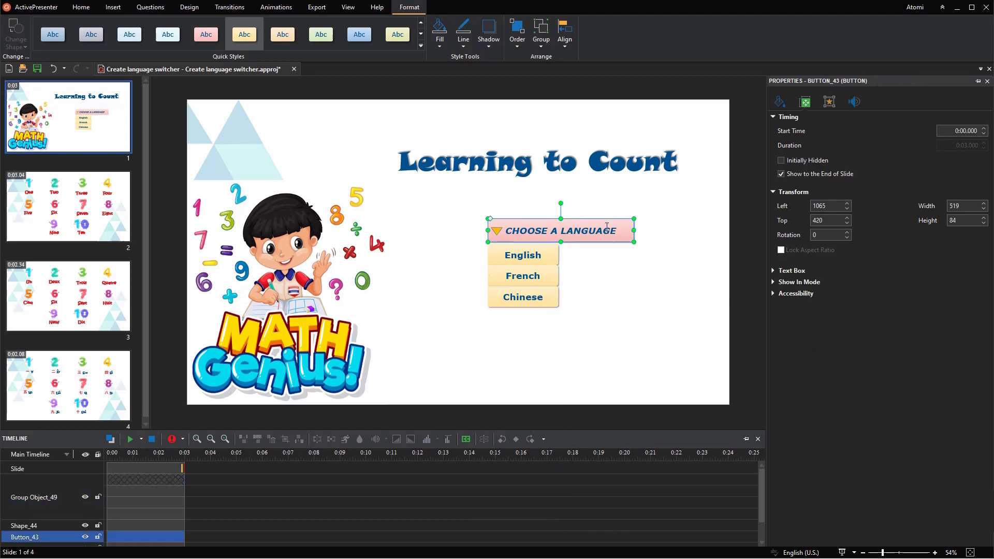
left_click(828, 102)
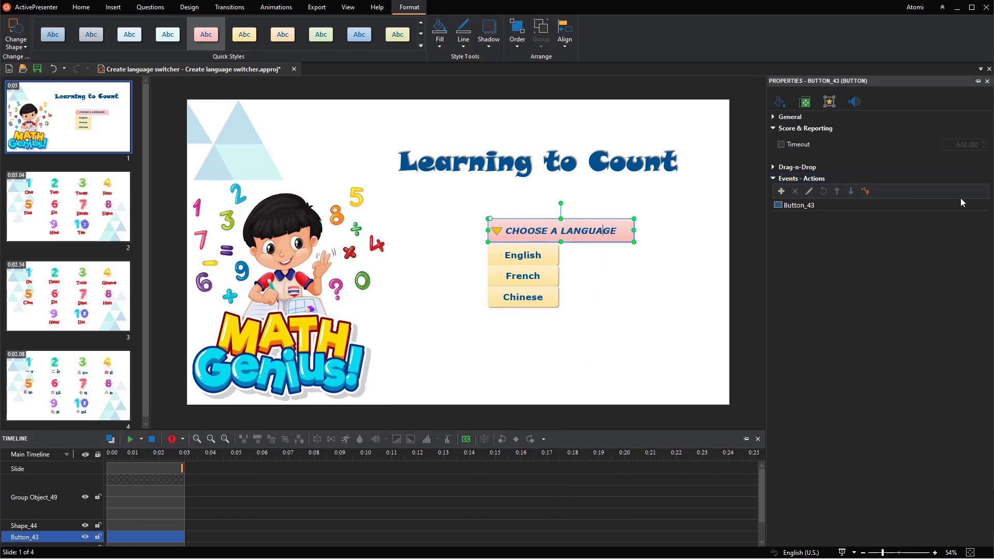
Add an On Click Show Object action targeting Group Object_49 to CHOOSE A LANGUAGE.
left_click(981, 206)
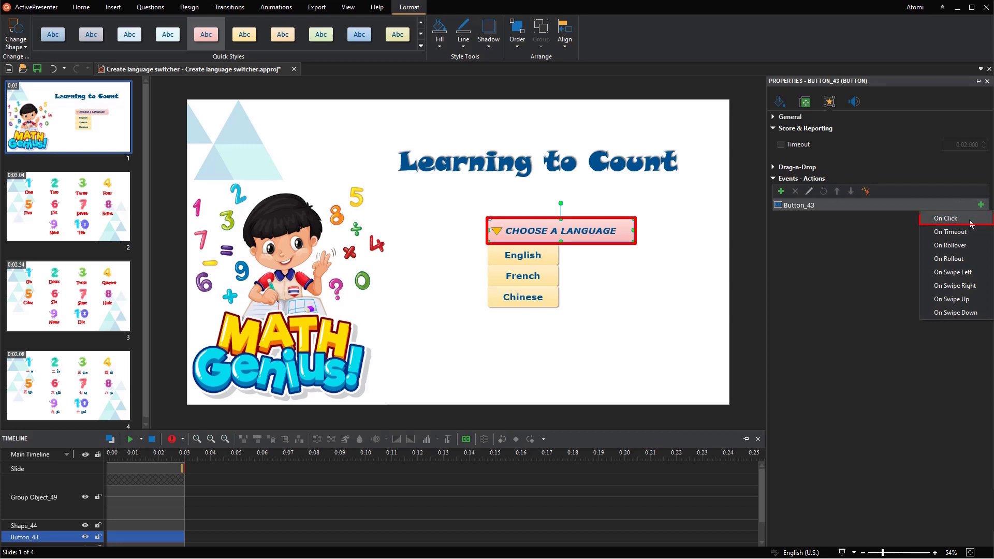
left_click(947, 218)
left_click(828, 228)
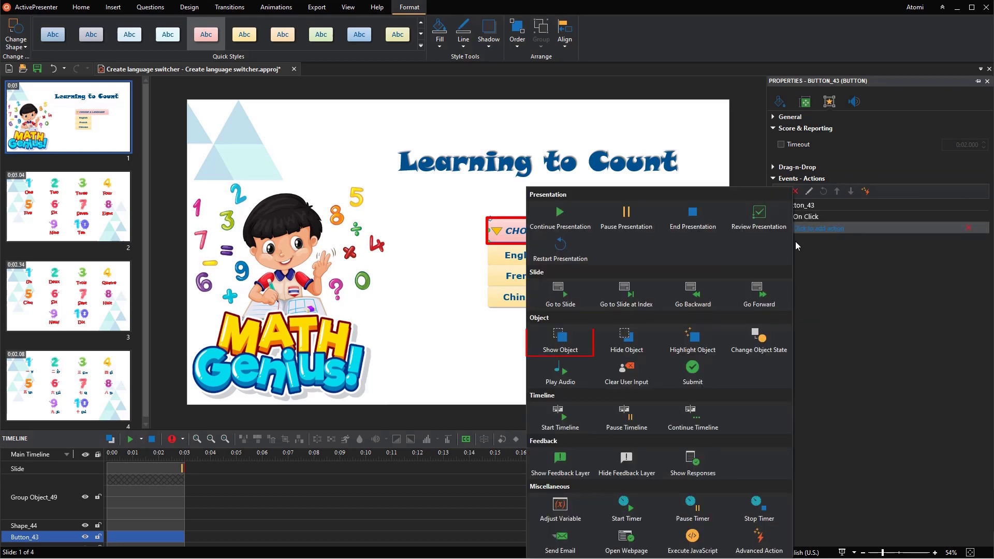
left_click(563, 345)
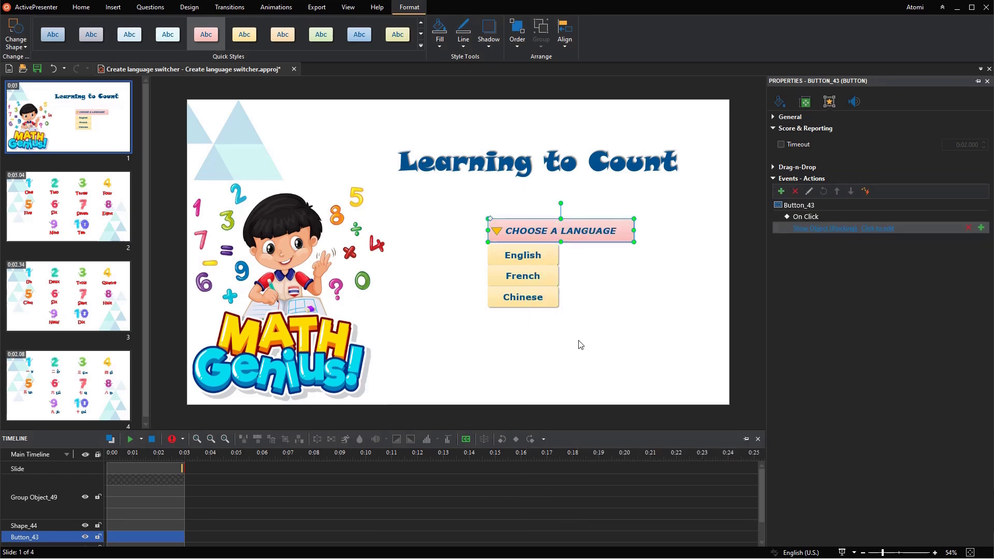
left_click(869, 229)
left_click(855, 260)
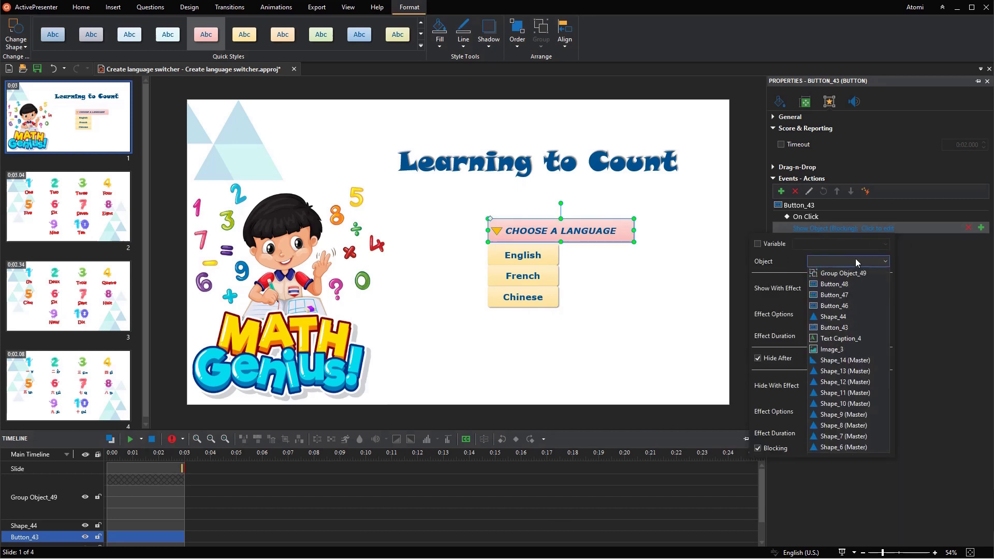
left_click(854, 273)
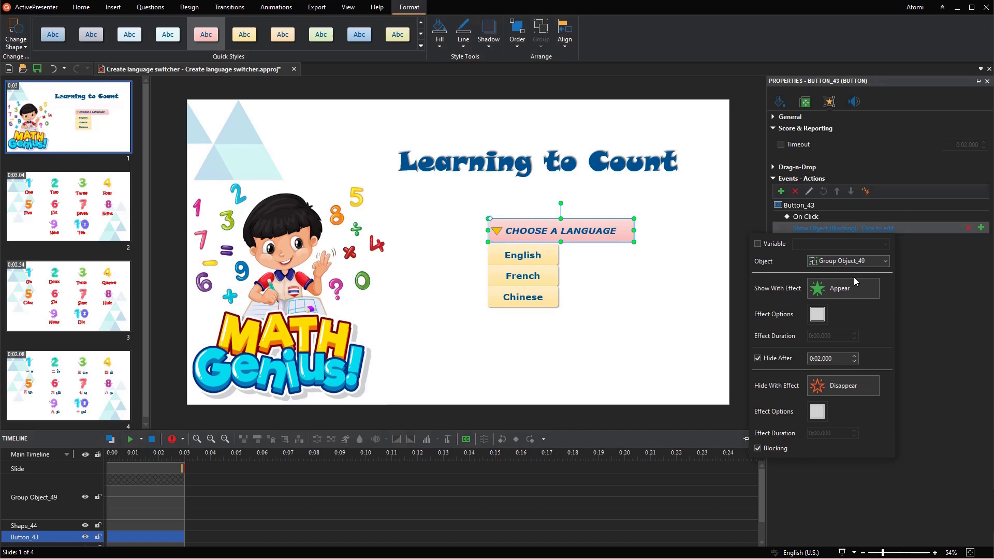
Set the show effect to a downward Wipe and uncheck Hide After.
left_click(852, 285)
left_click(757, 363)
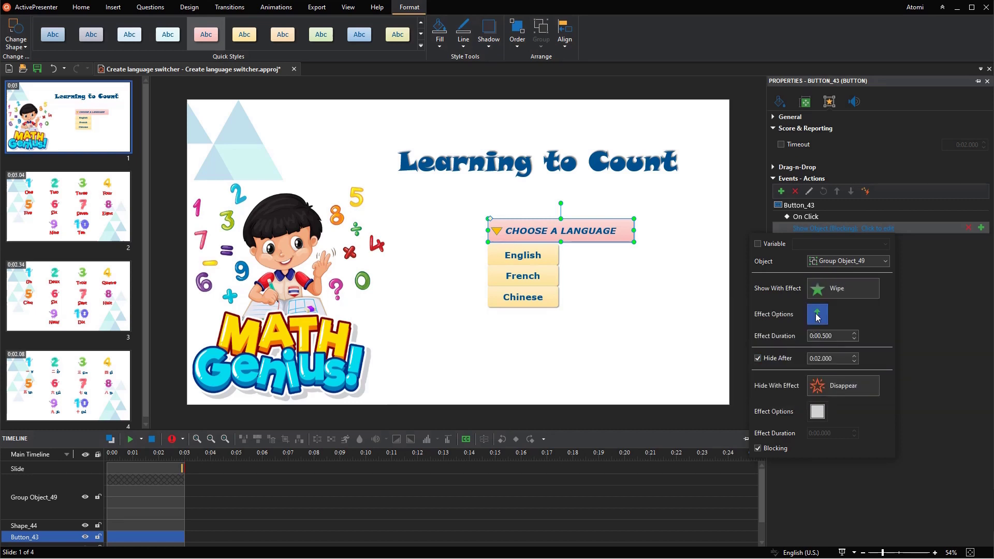
left_click(817, 317)
left_click(855, 434)
left_click(757, 358)
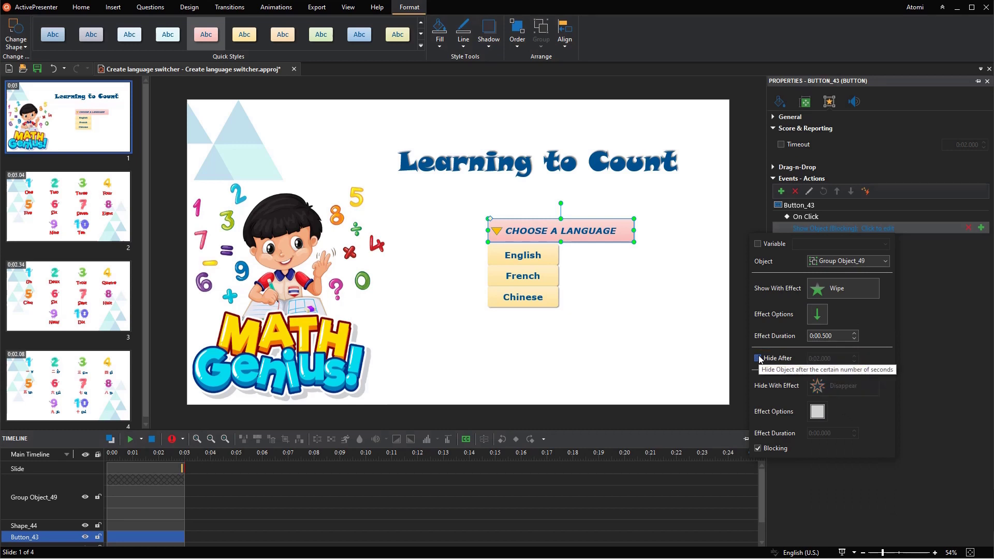
left_click(905, 414)
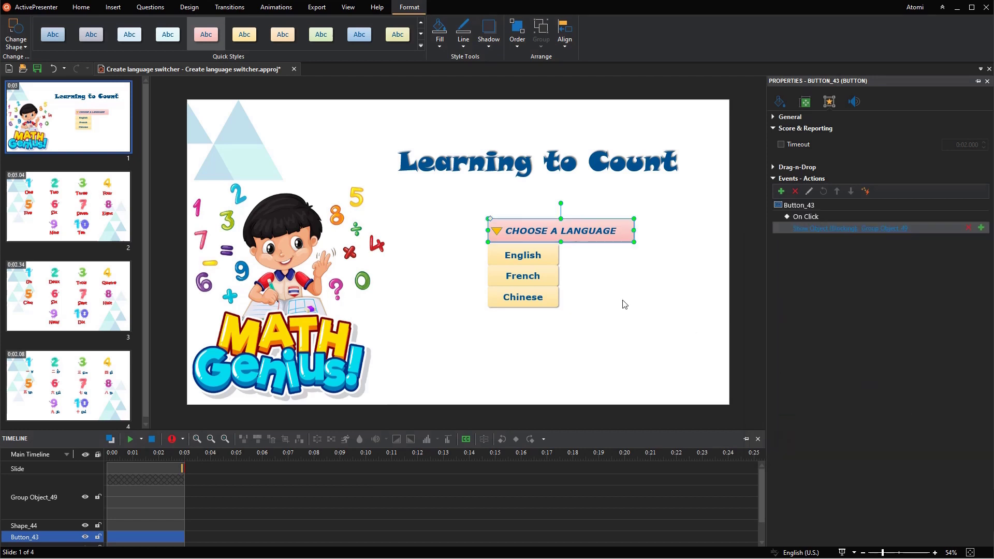
Give the English button an On Click Hide Object action for Group Object_49.
left_click(543, 249)
mouse_move(877, 205)
left_click(980, 207)
left_click(965, 219)
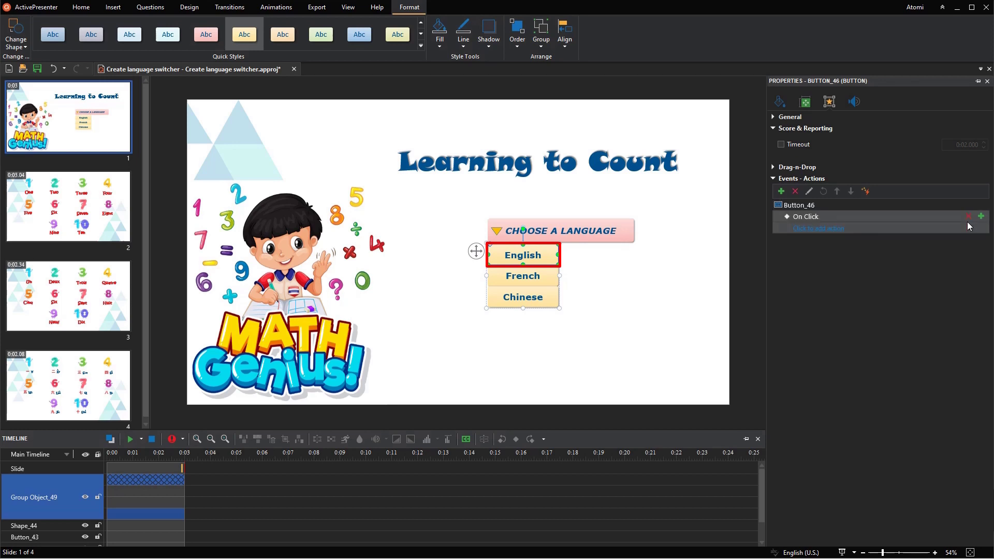
left_click(849, 228)
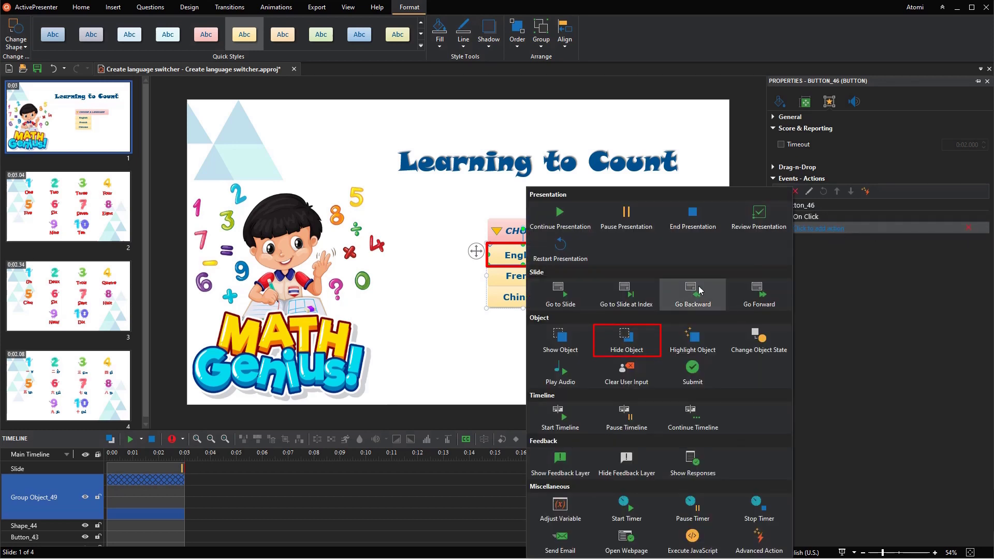
left_click(631, 340)
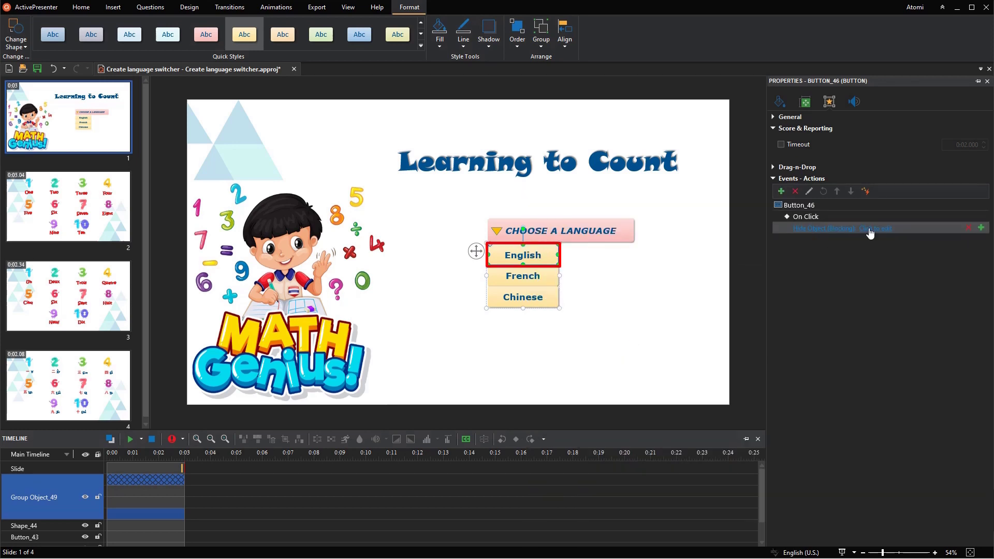
left_click(858, 260)
left_click(855, 269)
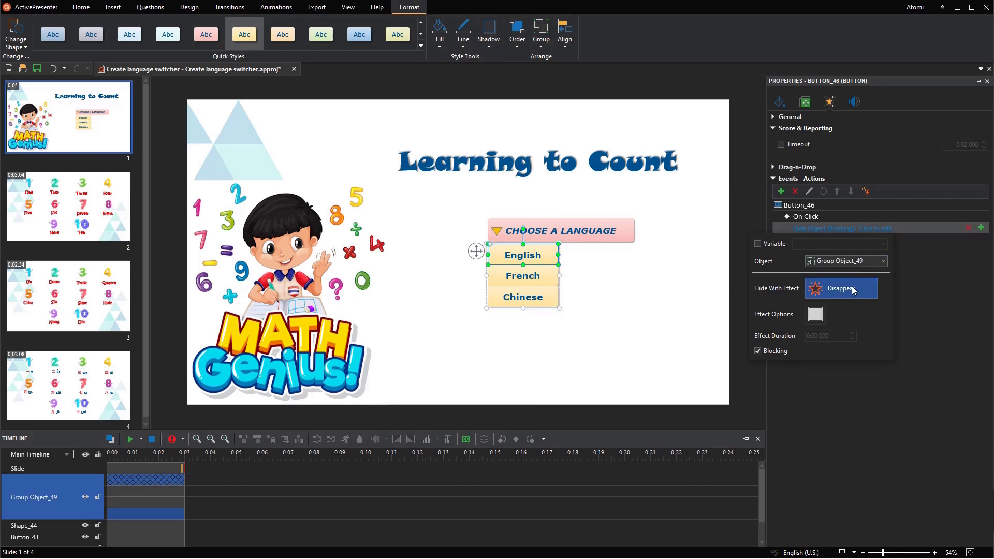
Set the hide effect to Wipe upward.
left_click(824, 290)
left_click(763, 361)
left_click(814, 315)
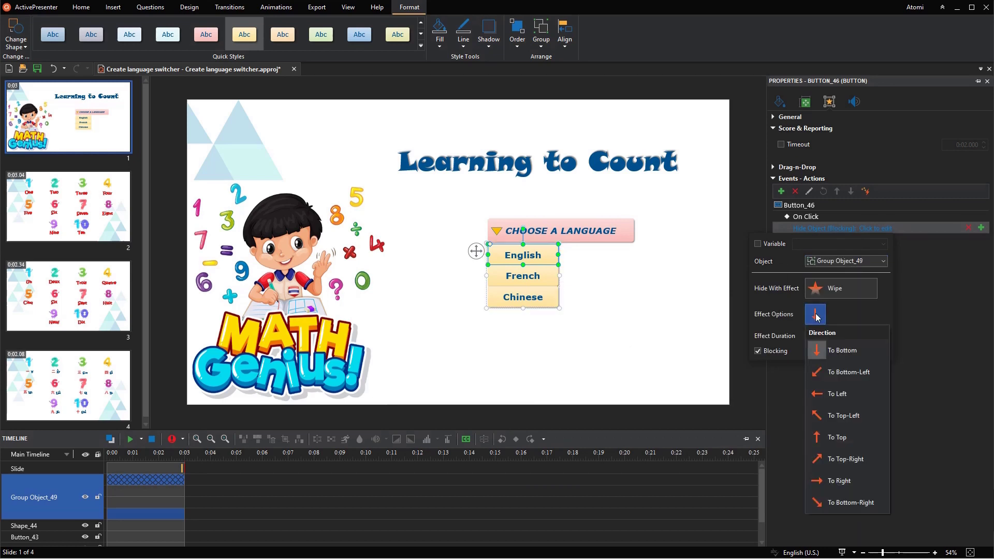
left_click(855, 438)
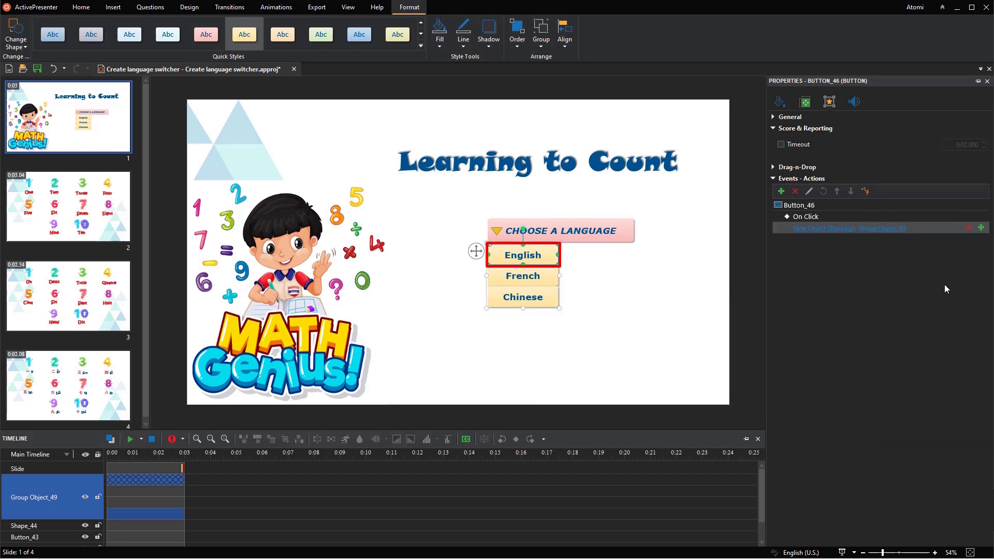
Add a Go to Slide action targeting the English slide.
left_click(980, 227)
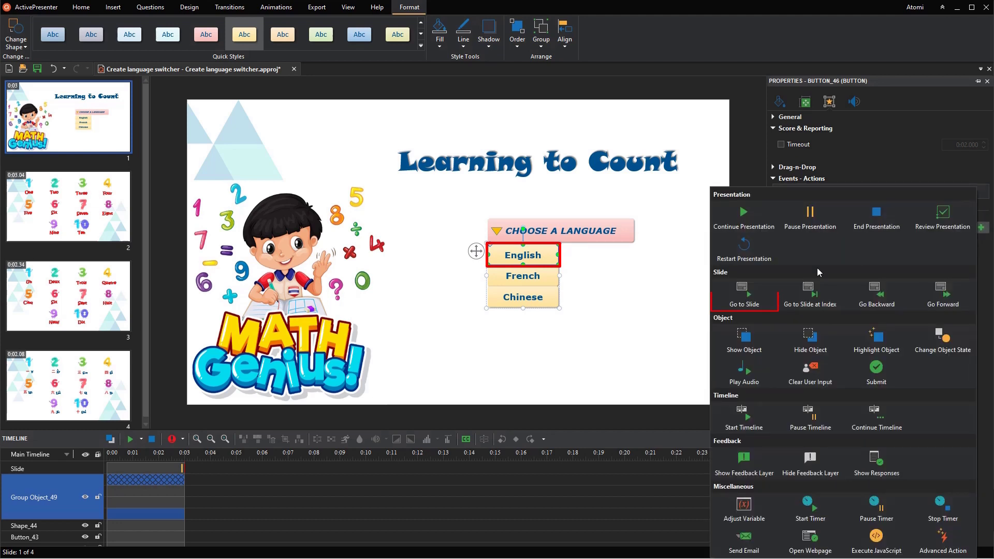
left_click(737, 294)
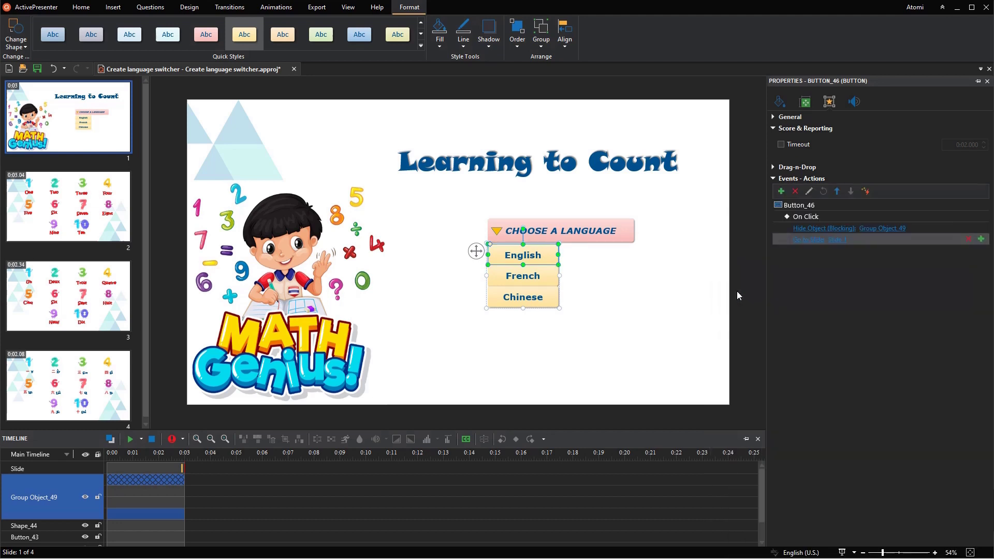
left_click(838, 242)
left_click(872, 256)
left_click(877, 278)
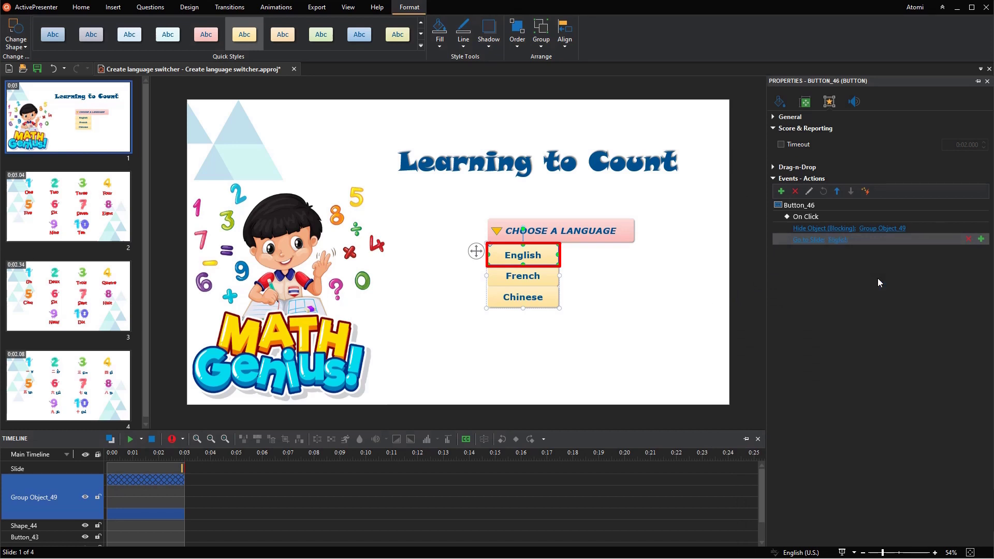
left_click(871, 216)
Copy English's On Click event onto the French button and retarget it to the French slide.
right_click(871, 216)
left_click(886, 236)
left_click(549, 276)
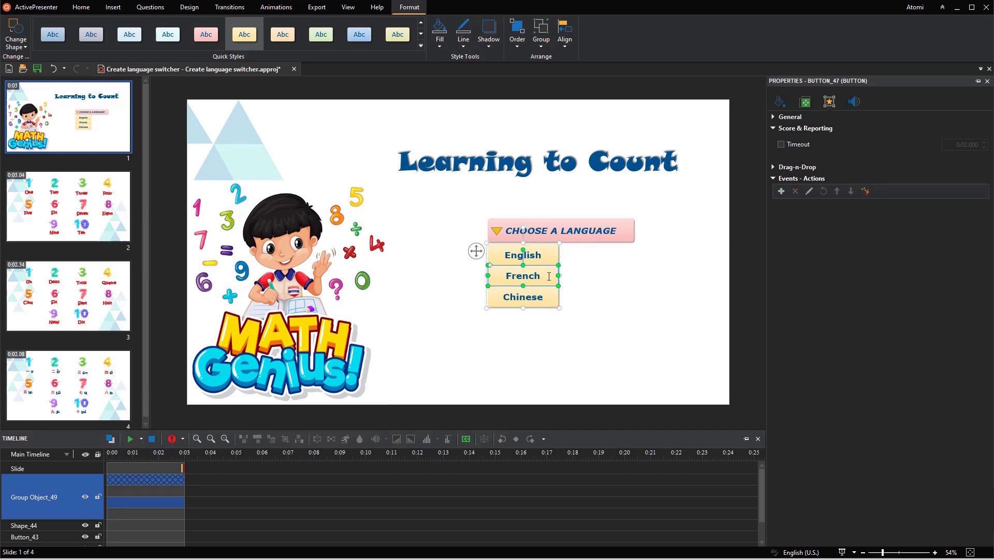
right_click(840, 204)
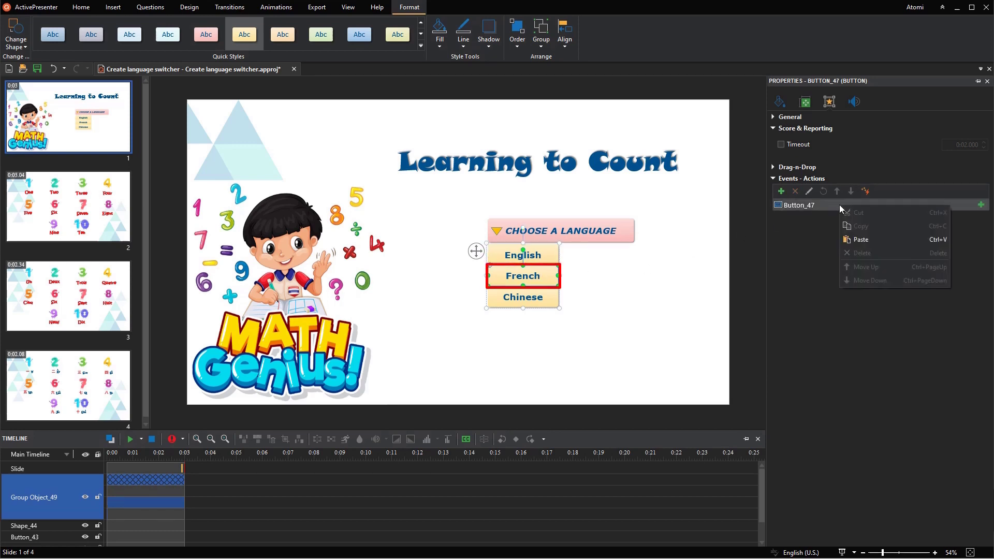
left_click(861, 241)
double_click(862, 241)
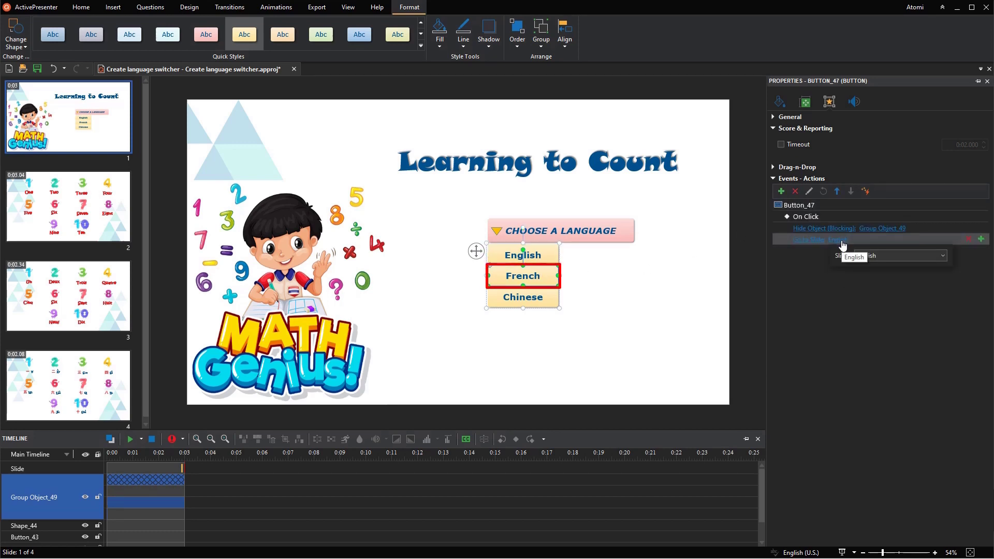
left_click(870, 256)
left_click(878, 289)
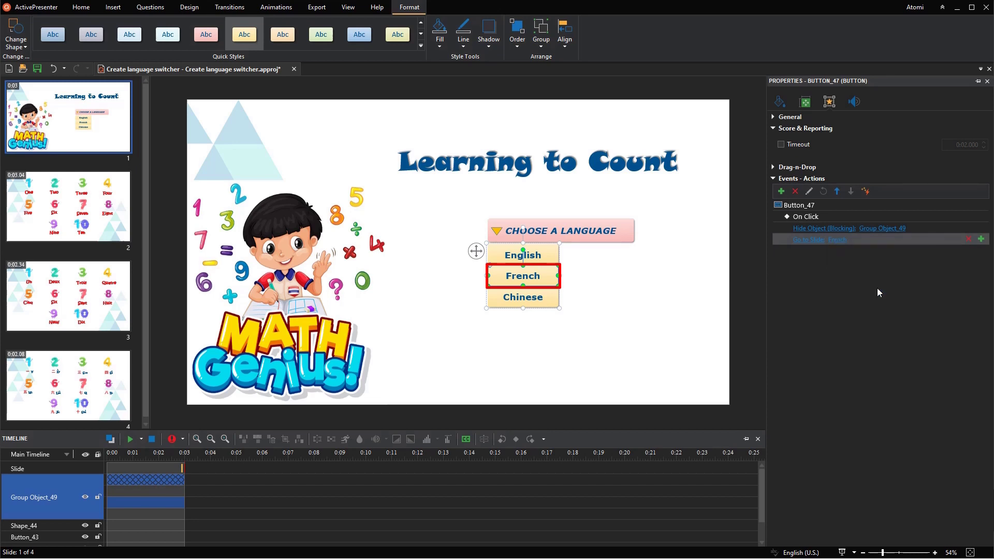
Paste the event onto the Chinese button and retarget it to the Chinese slide.
left_click(548, 296)
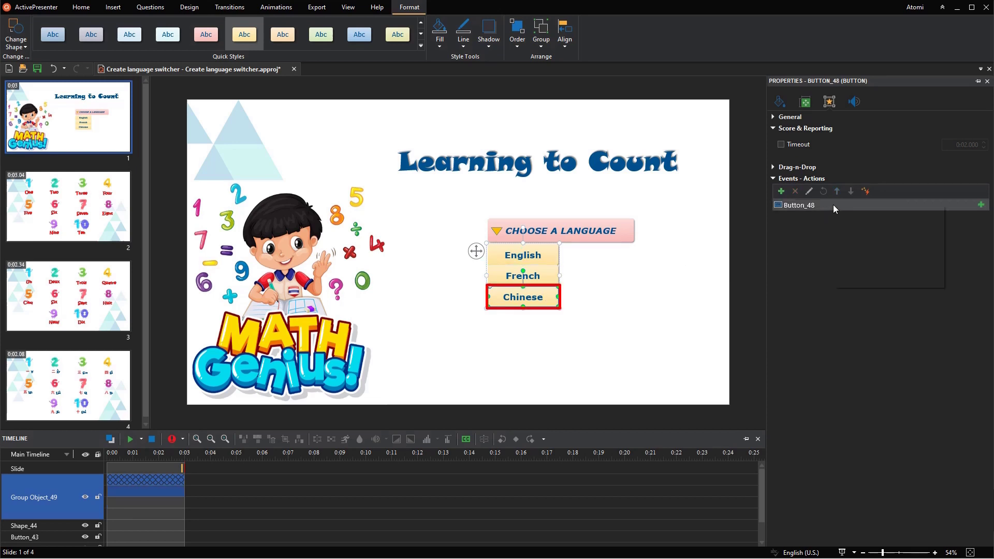
right_click(833, 204)
left_click(850, 239)
double_click(850, 239)
left_click(891, 257)
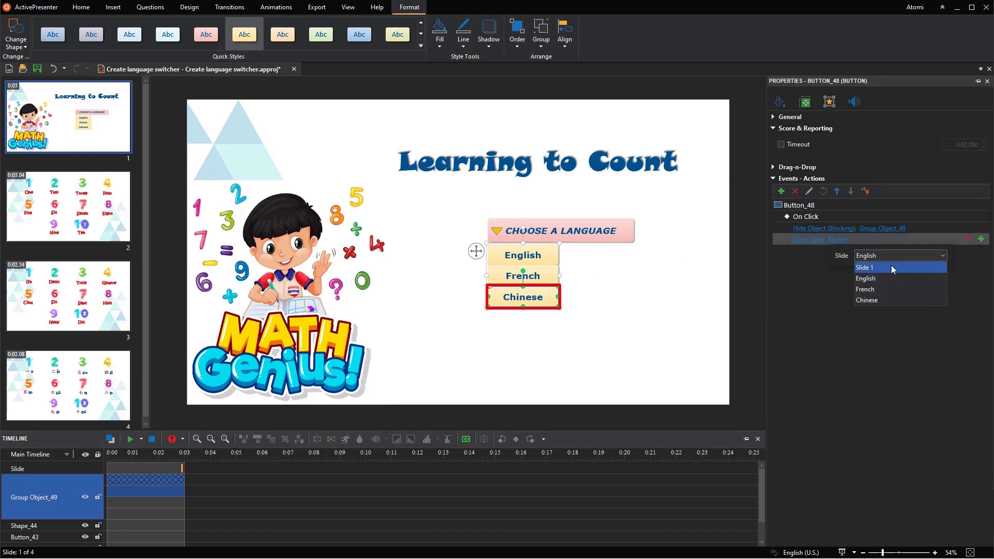
left_click(890, 302)
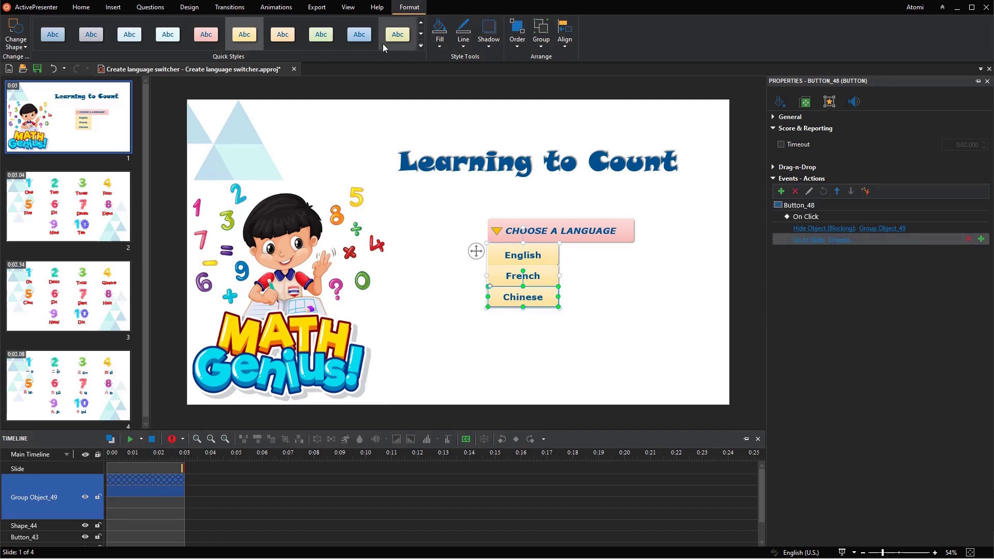
Run the HTML5 Preview, test CHOOSE A LANGUAGE > Chinese, then return to Slide 1.
left_click(317, 7)
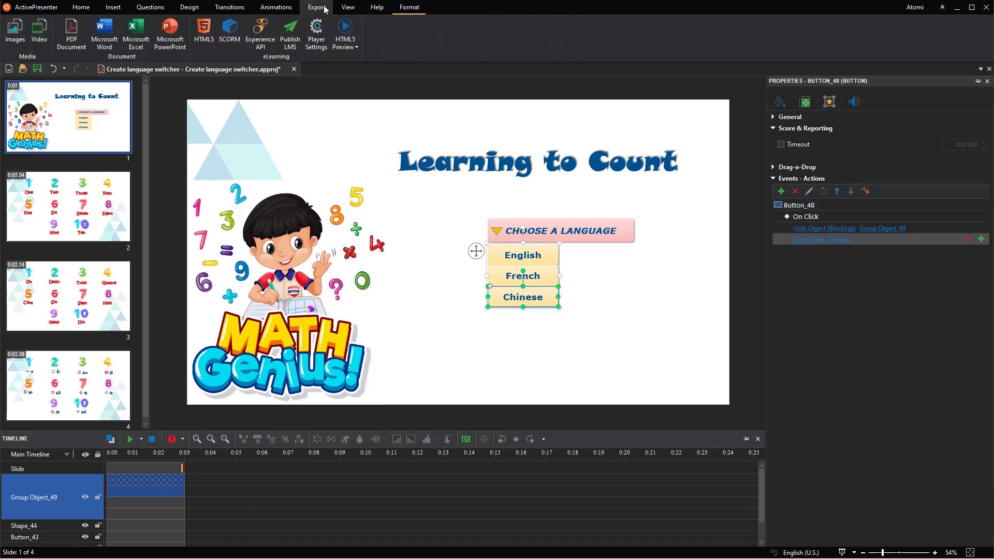
left_click(345, 26)
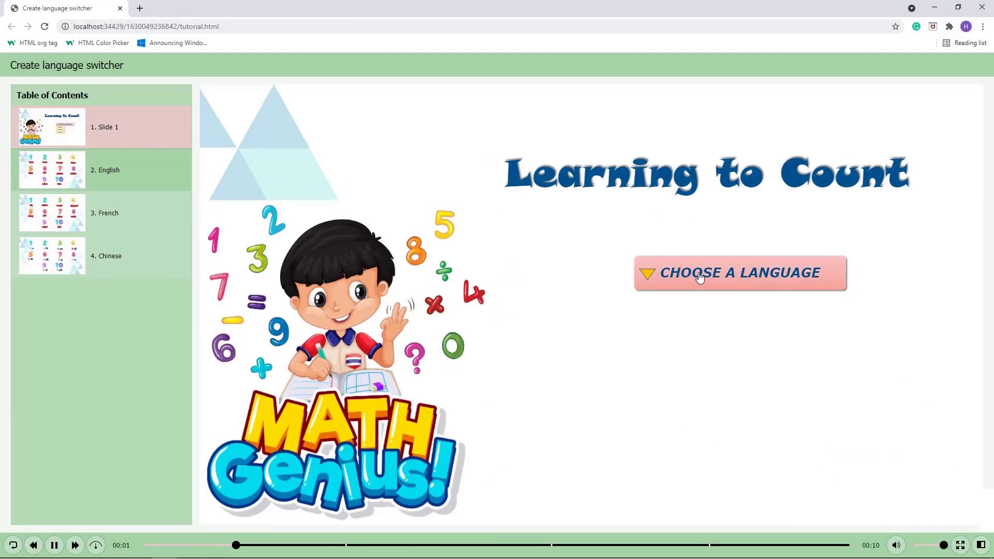
left_click(700, 275)
left_click(695, 367)
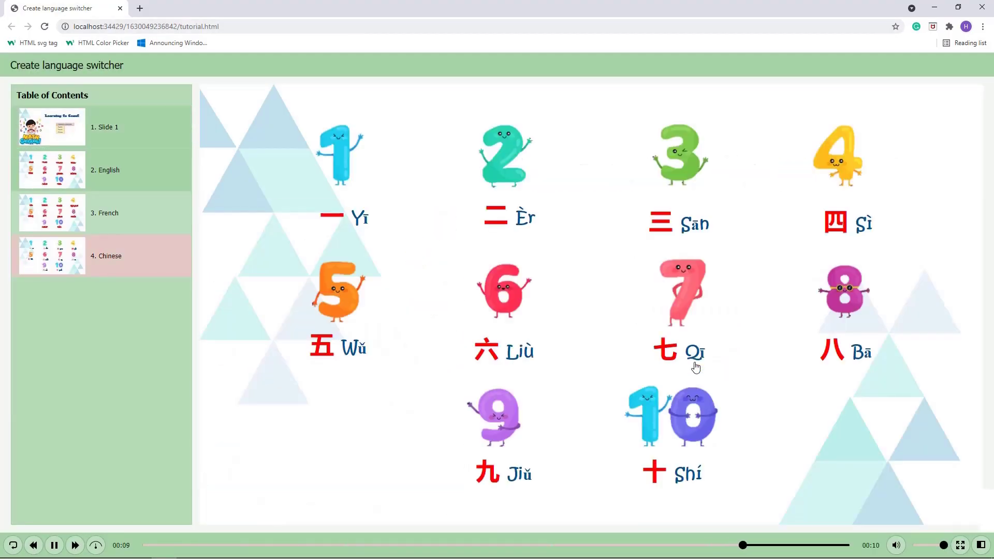
left_click(129, 126)
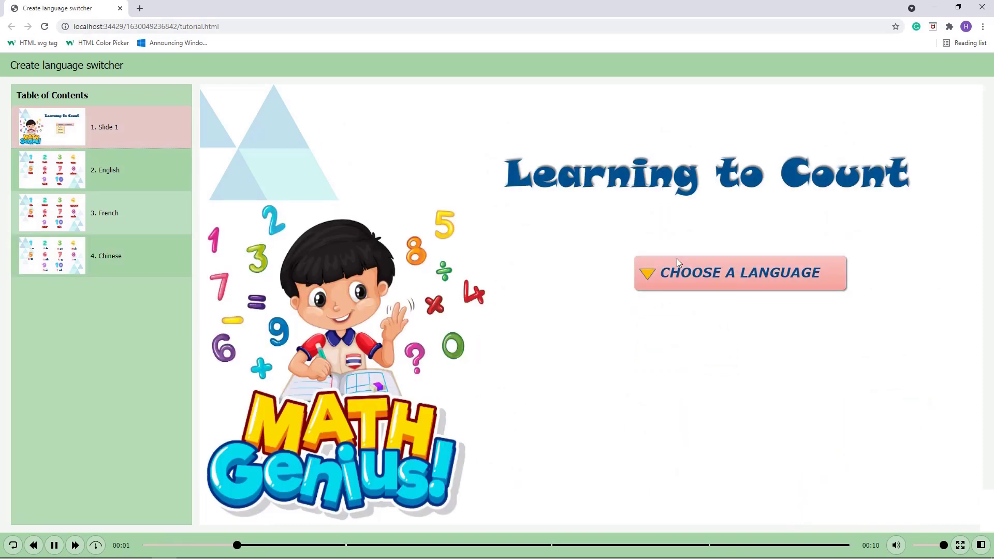